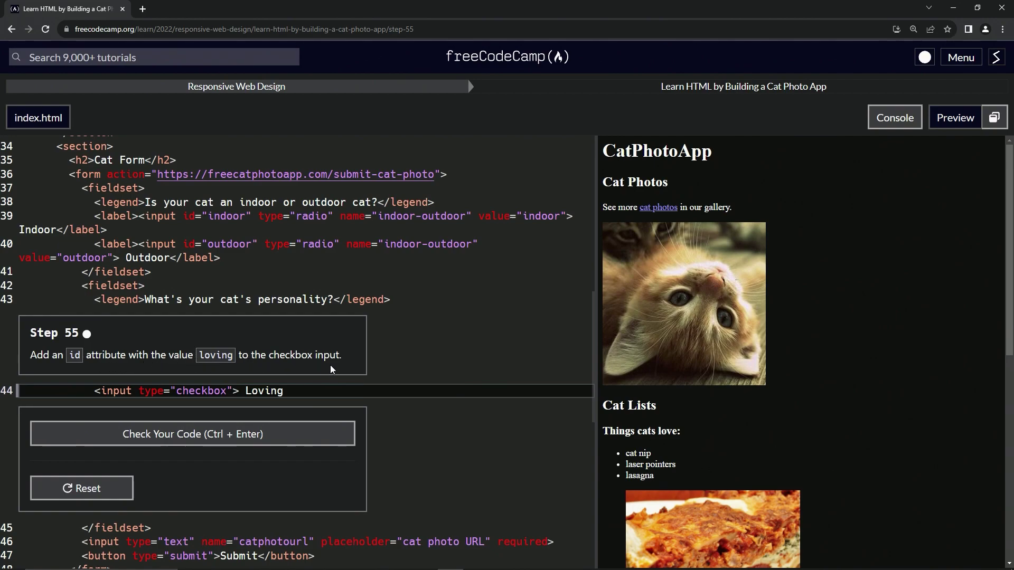
Fix the spacing after type="checkbox" on line 44 to add id='loving'.
click(230, 391)
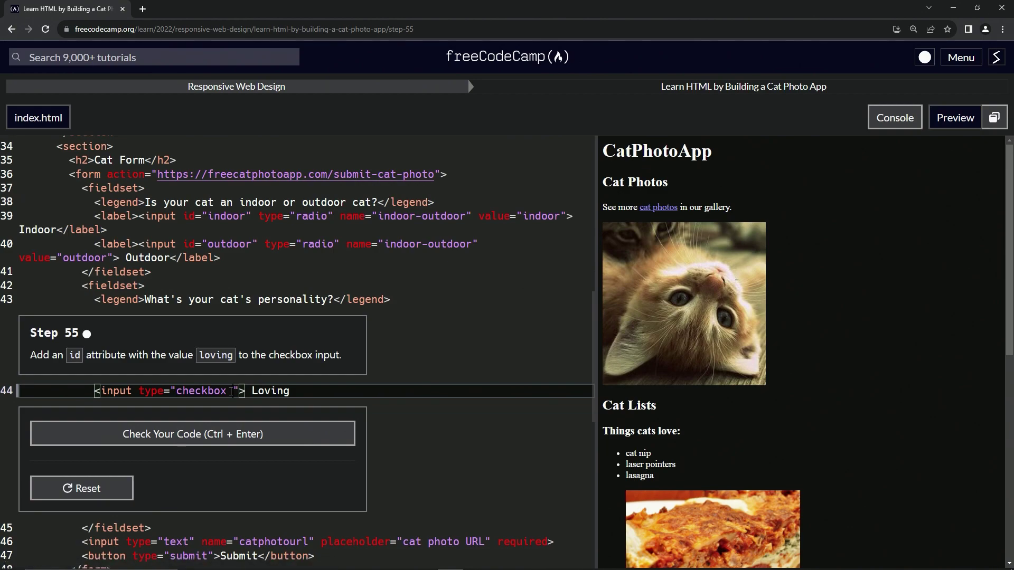
key(BackSpace)
text(id='loving')
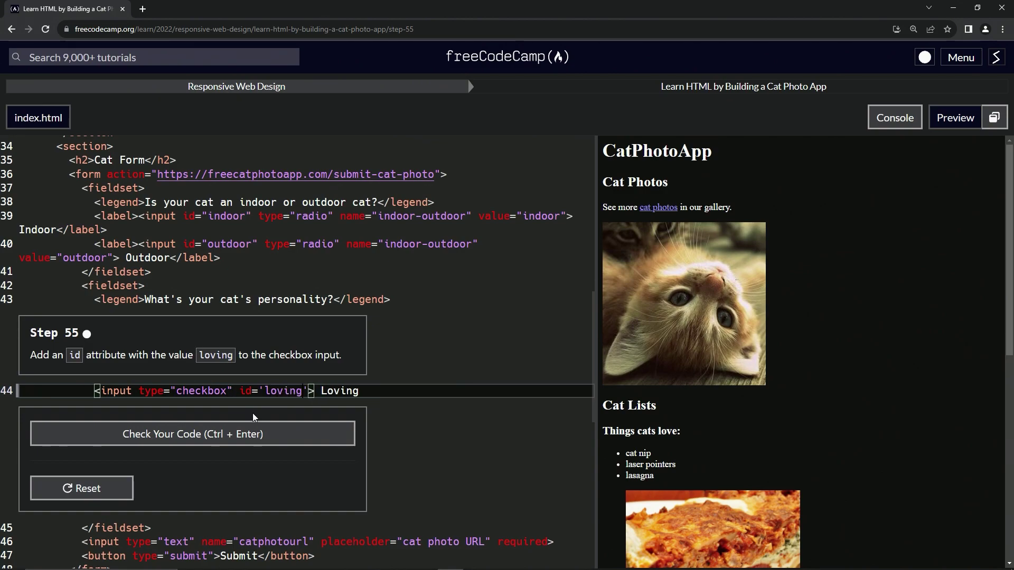
scroll(690, 389, down, 4)
scroll(833, 401, down, 1)
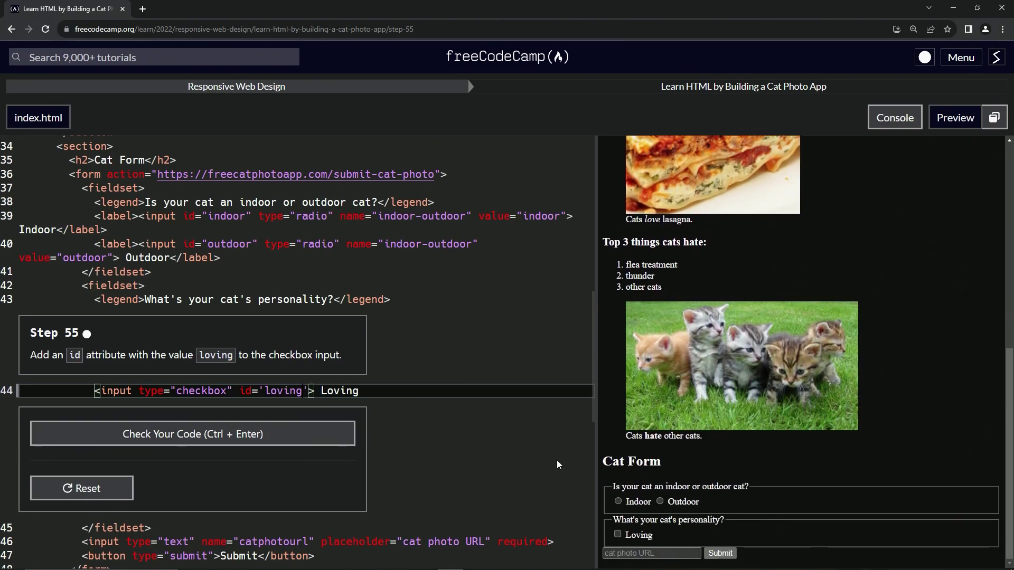
Check and submit the Step 55 code to advance to Step 56.
click(191, 434)
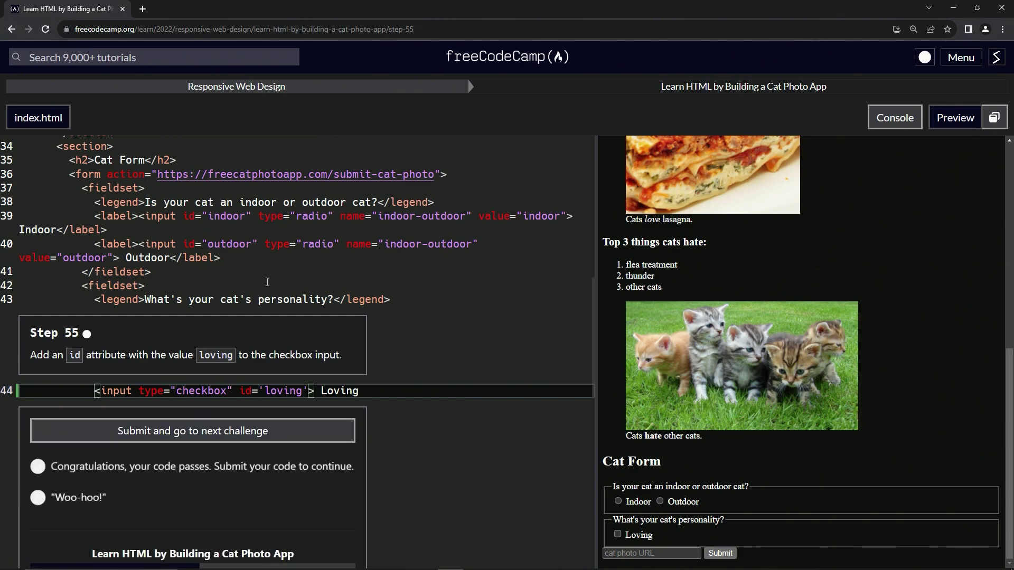
click(173, 431)
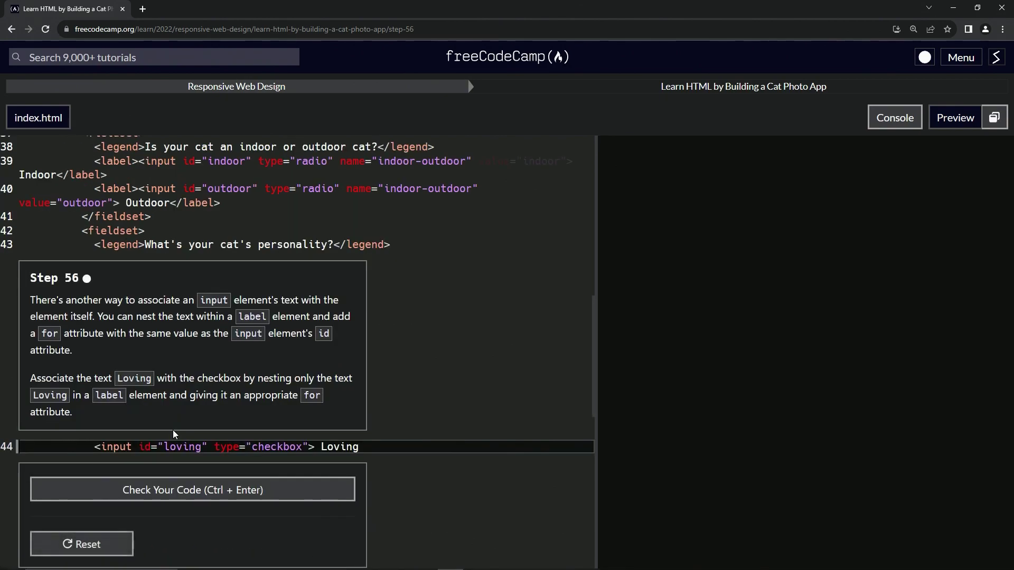